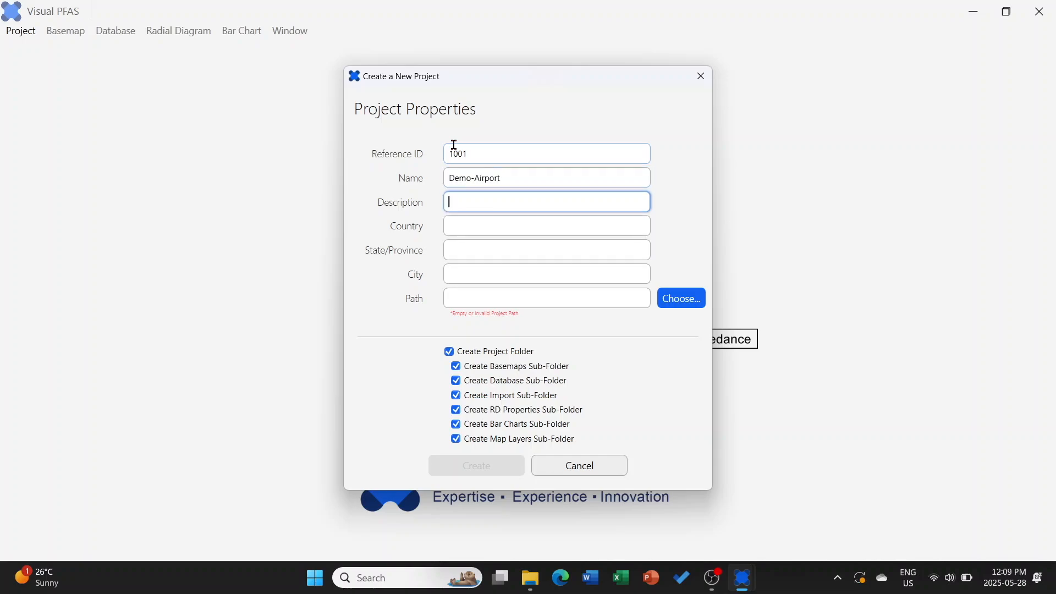
Fill in the project's description as Remedial Investigation, country USA, state Florida and city Tampa
text(Remedial Investigation)
key(Tab)
text(USA)
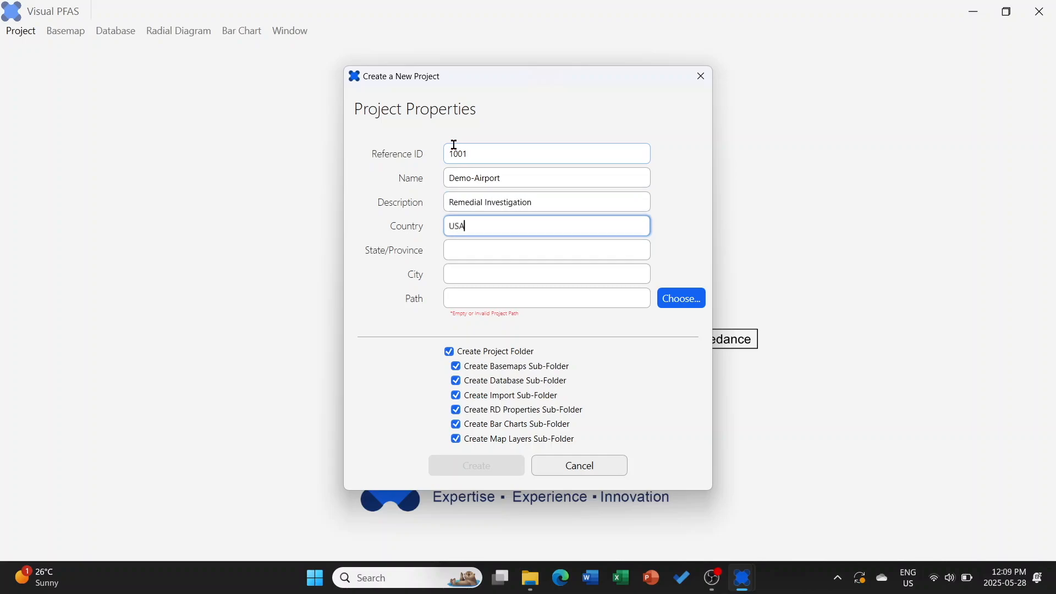
key(Tab)
text(Florida)
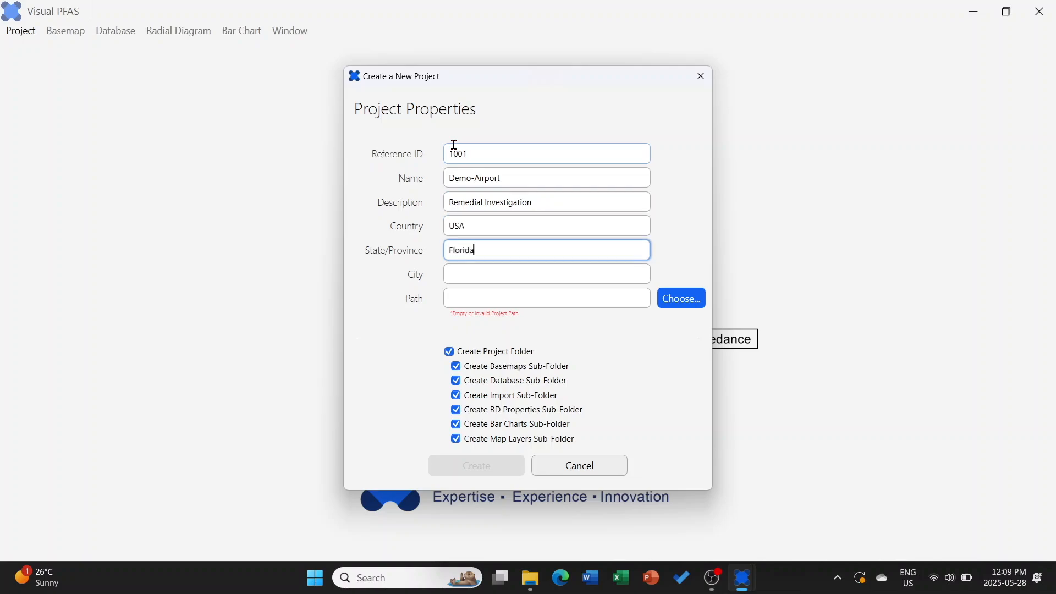
key(Tab)
text(Tampa)
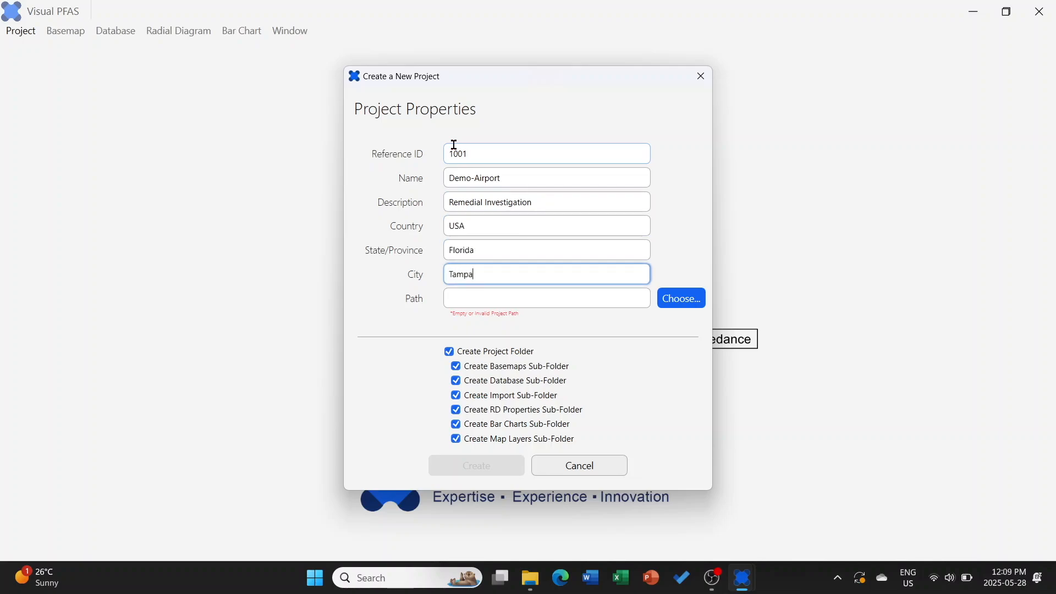
Set the project path to C:\iFolder\Visual PFAS Projects and create the Demo-Airport project with all its sub-folders
click(682, 301)
scroll(413, 280, down, 5)
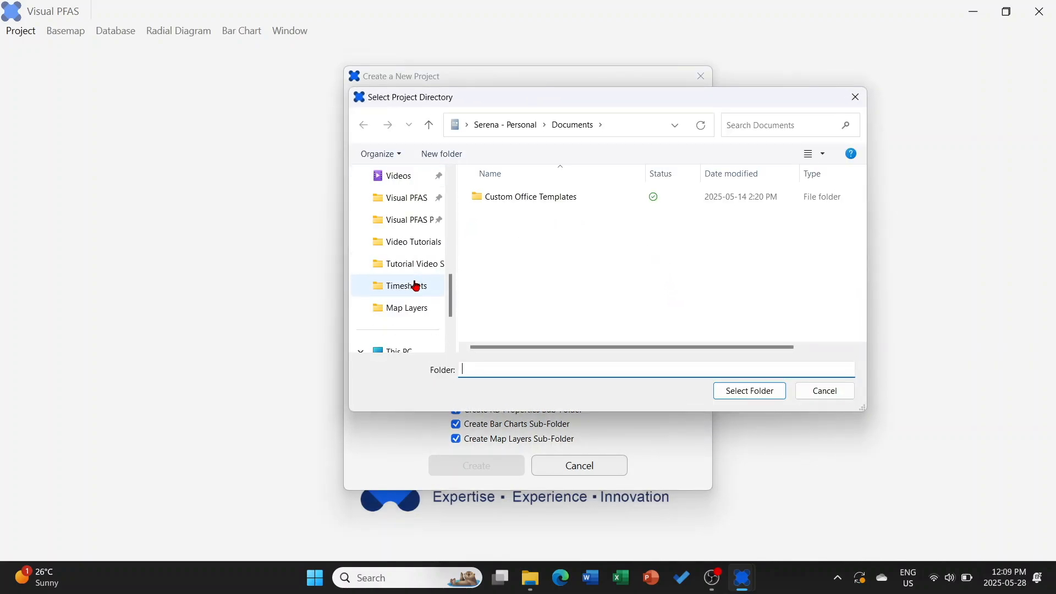
scroll(413, 301, down, 3)
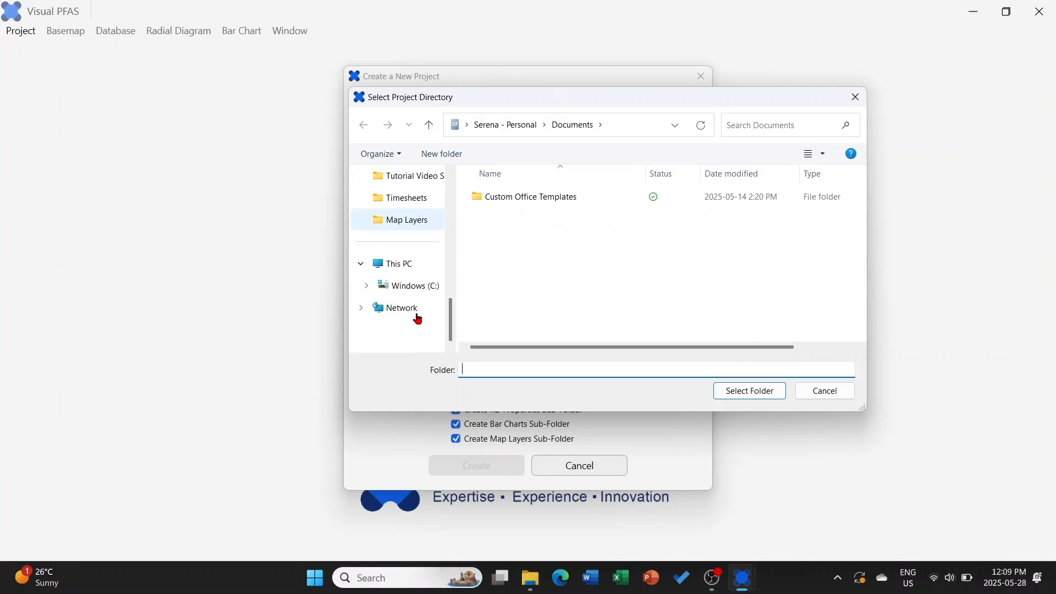
click(405, 286)
double_click(521, 203)
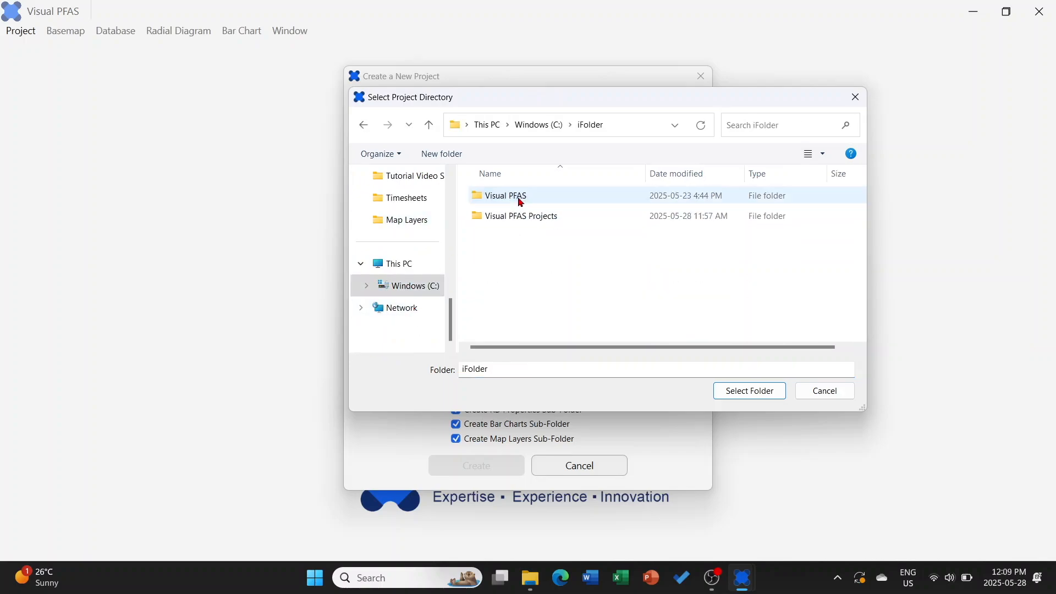
click(520, 215)
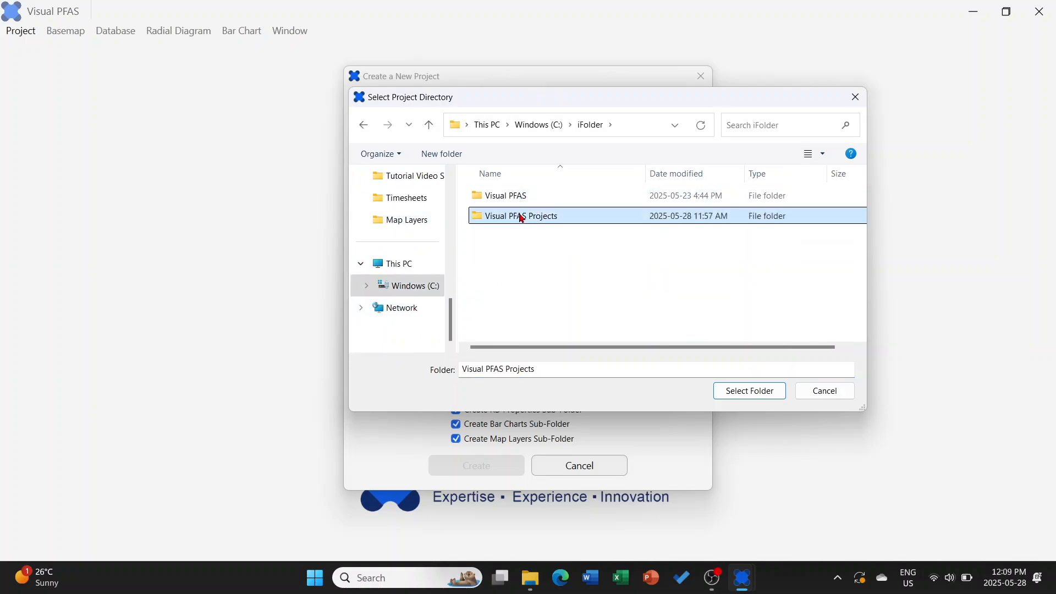
double_click(549, 225)
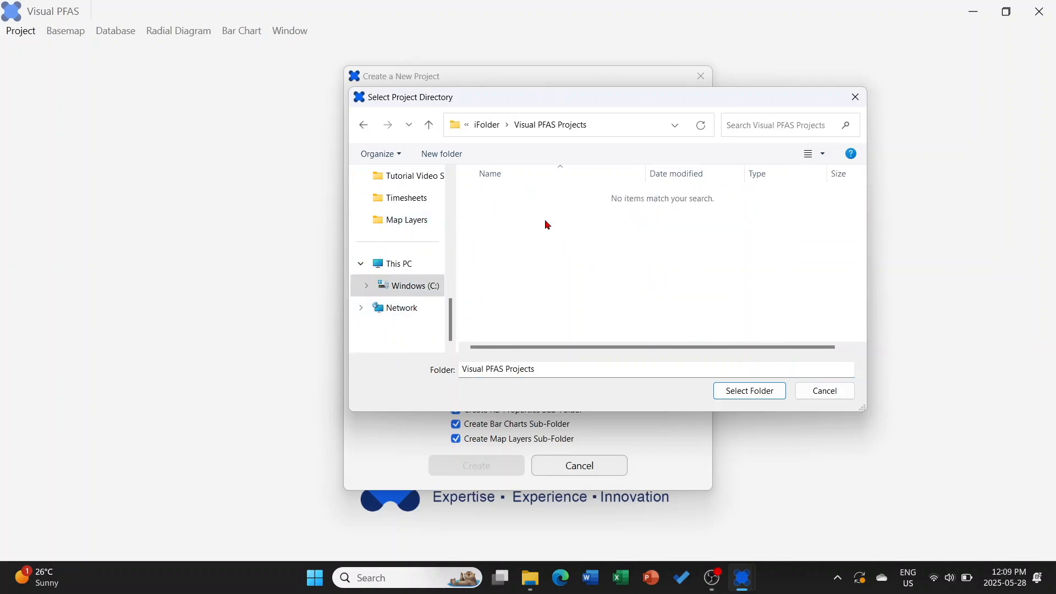
click(739, 393)
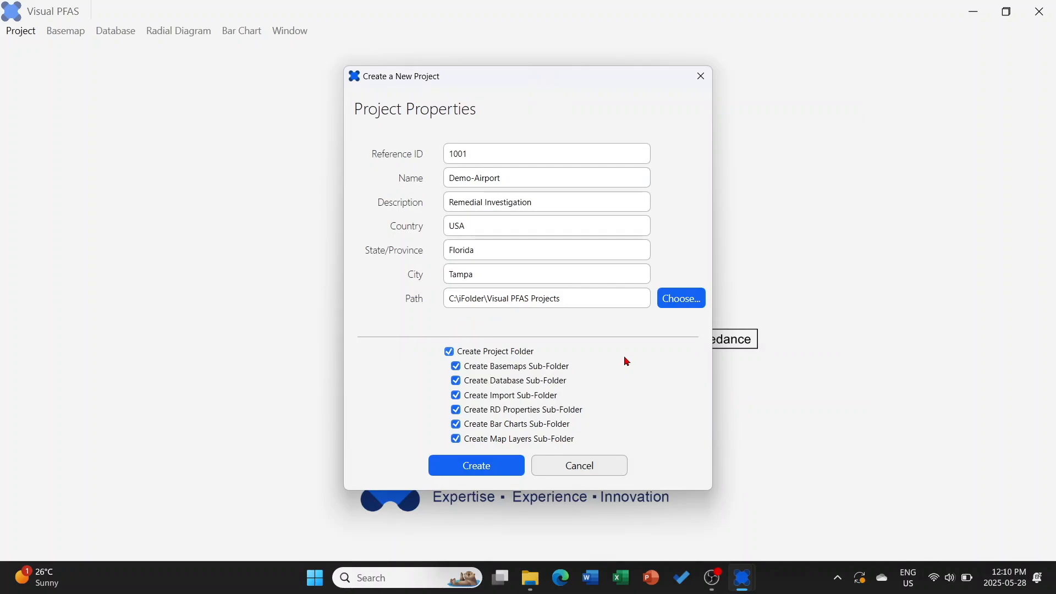
click(487, 470)
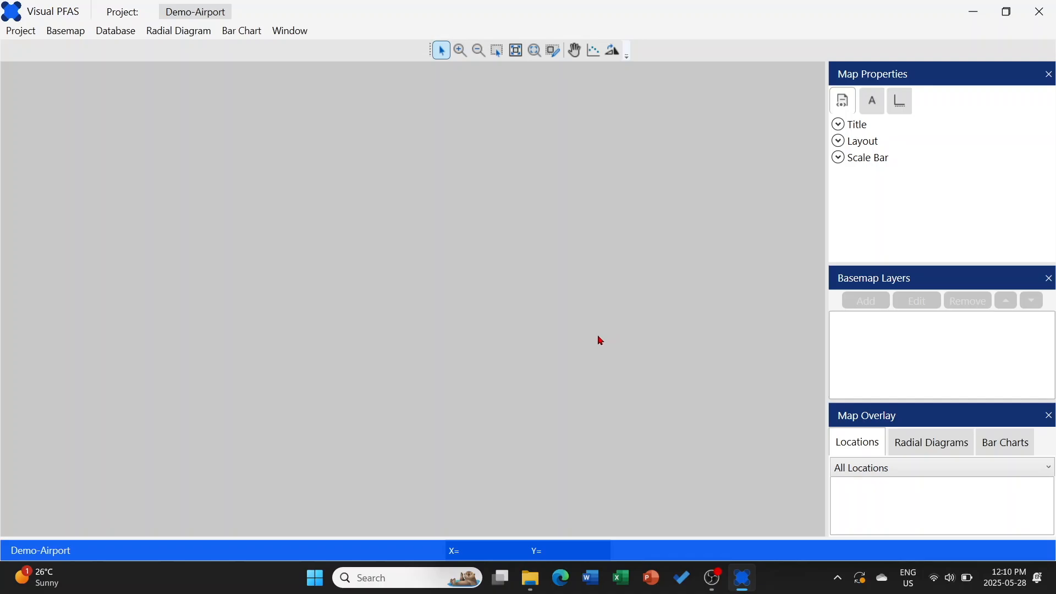
Switch to File Explorer and open the Visual PFAS Projects folder in a second window beside the Visual PFAS folder
click(531, 584)
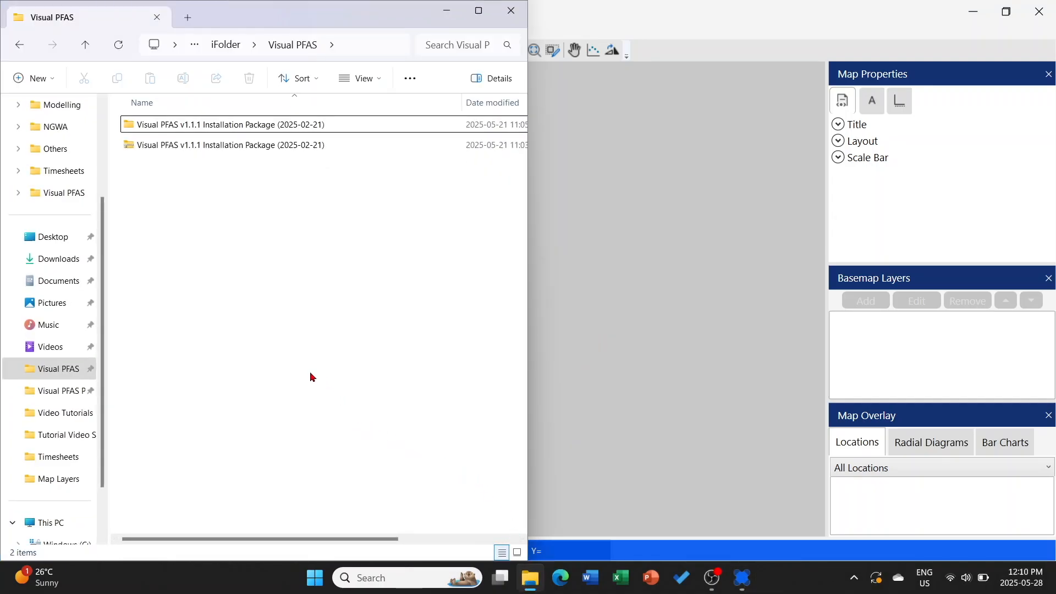
right_click(66, 395)
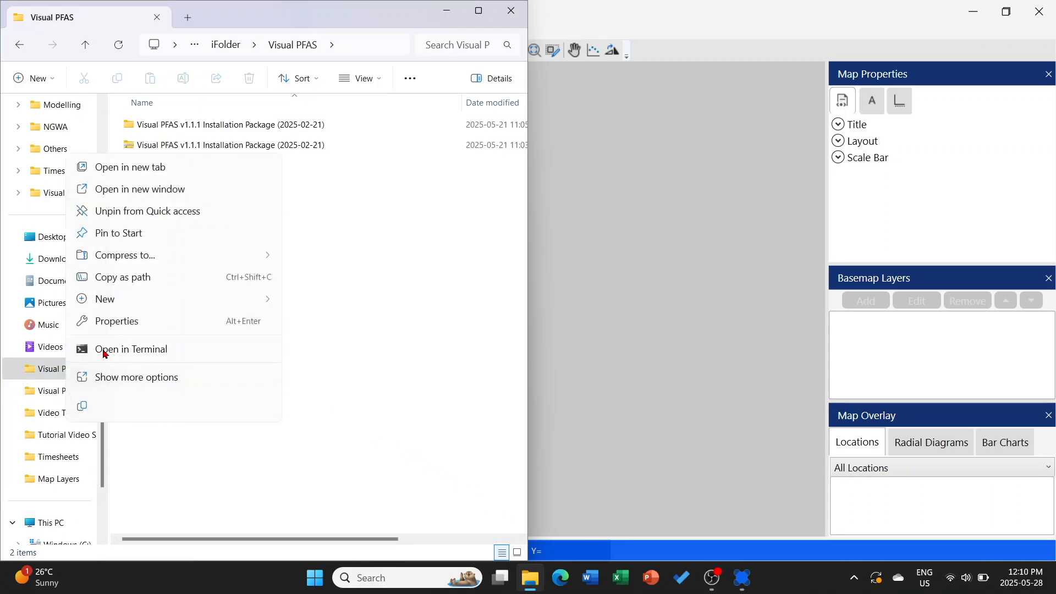
click(155, 196)
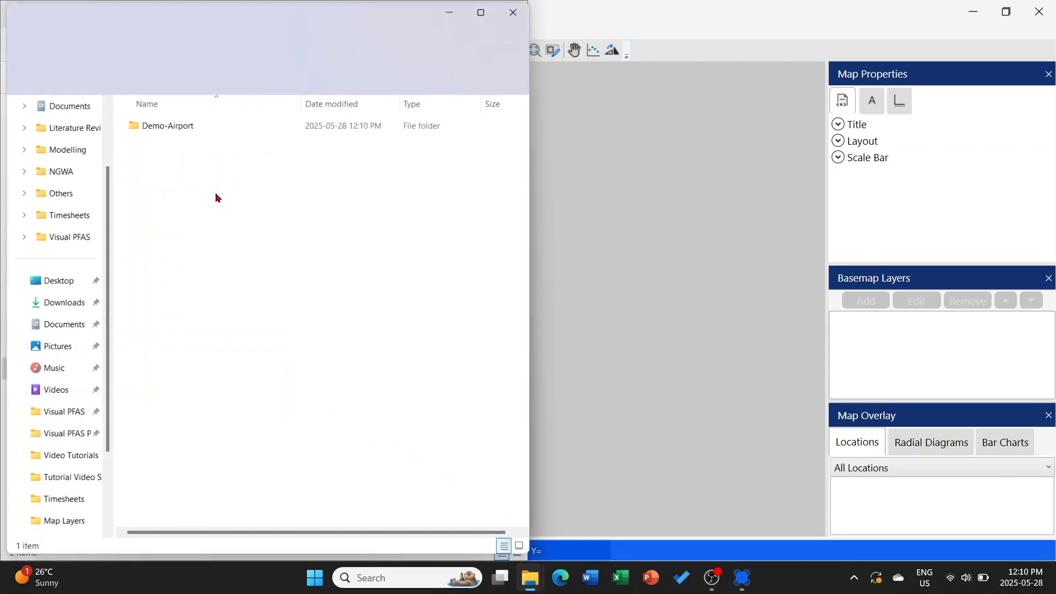
drag(278, 19, 773, 41)
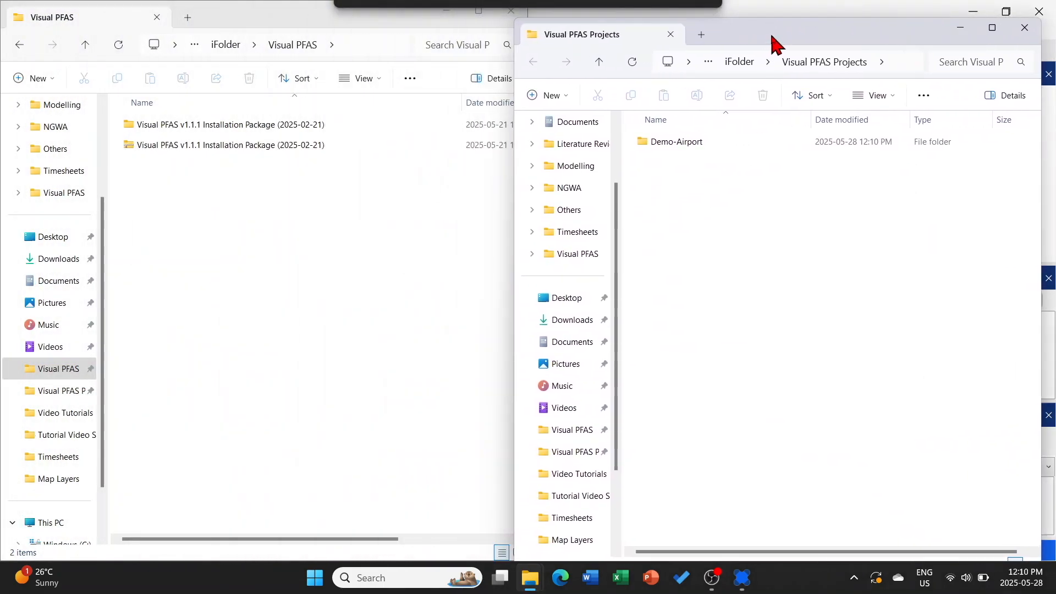
Copy all files from the Import folder of the installation package's 3 Demo-Airport Project Files
click(316, 130)
double_click(317, 131)
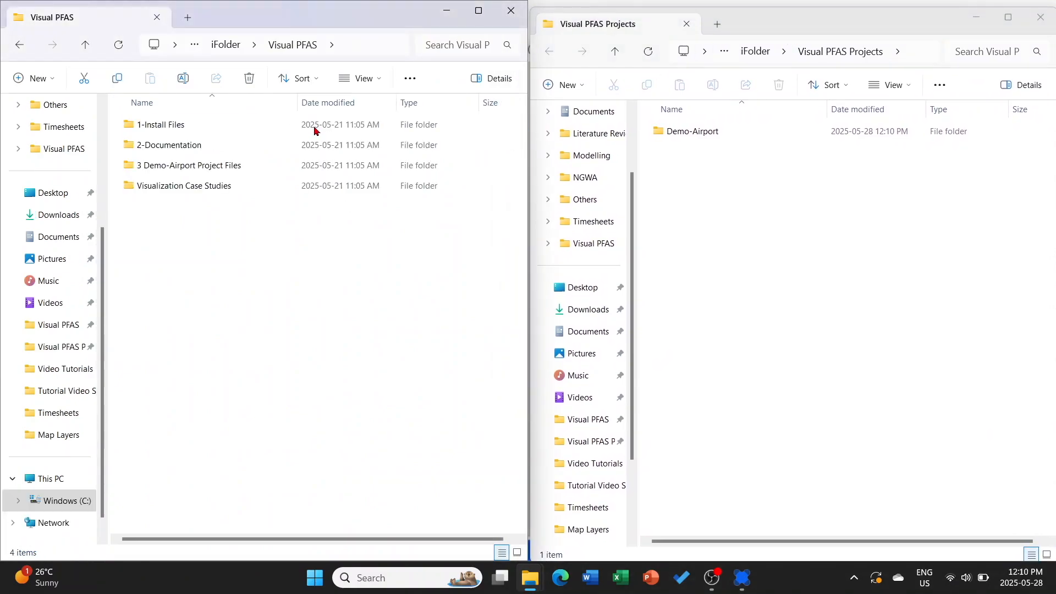
double_click(260, 167)
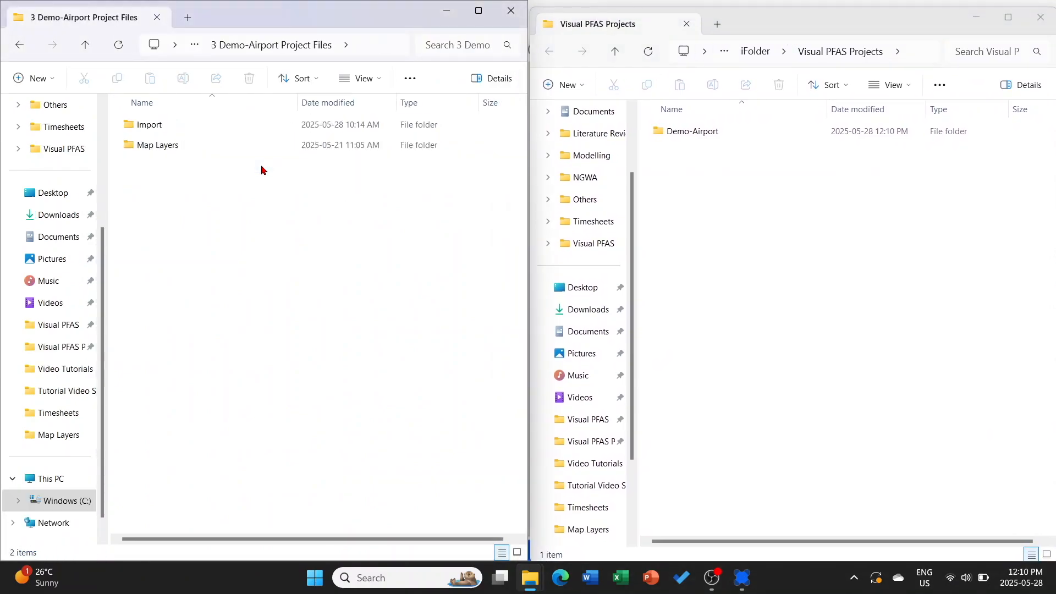
double_click(282, 125)
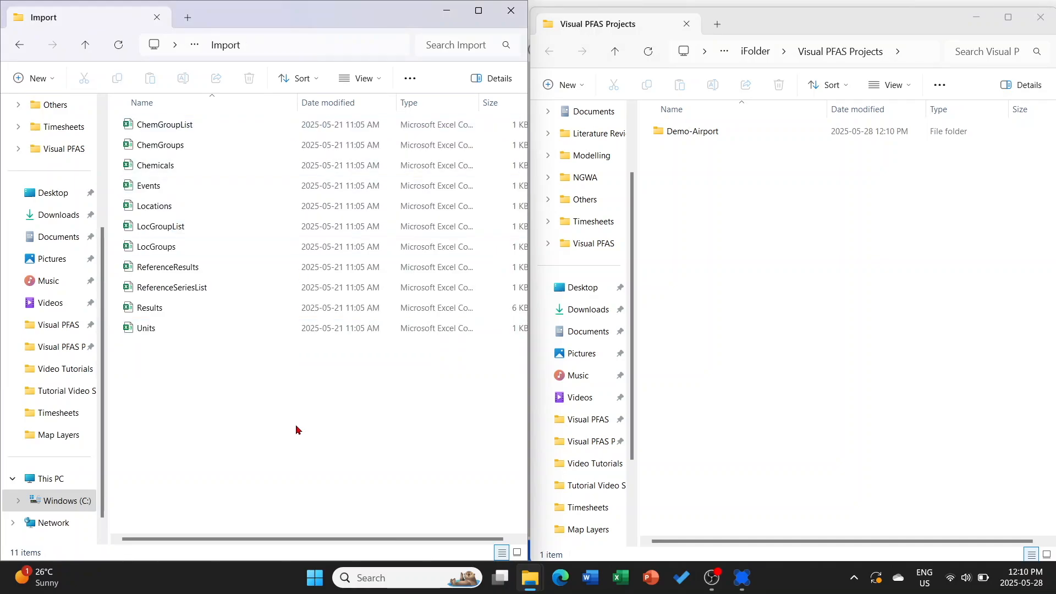
key(ctrl+a)
key(ctrl+c)
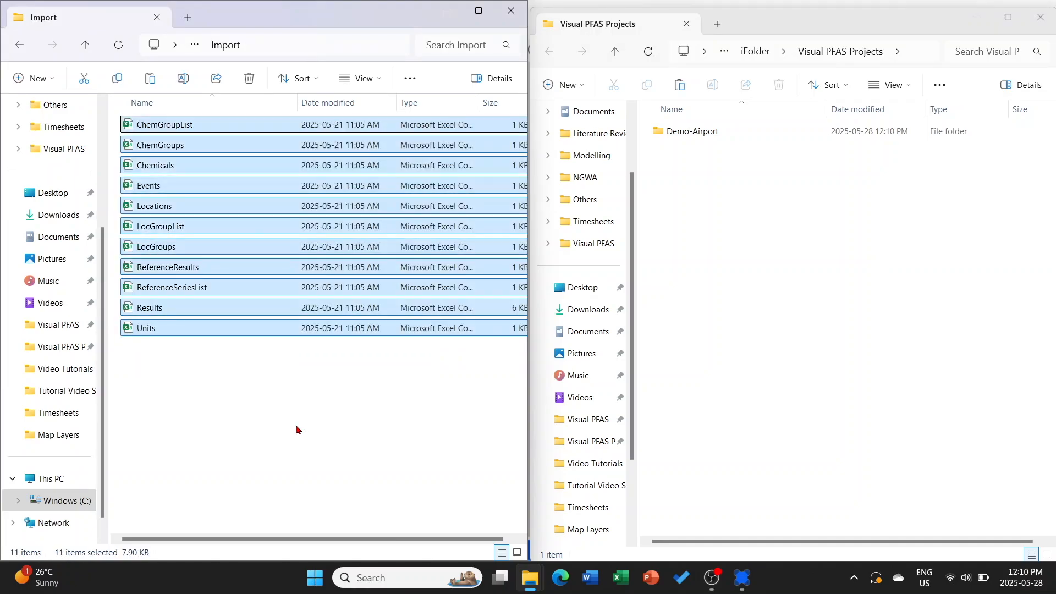
Paste the copied files into the Import folder of the new Demo-Airport project
double_click(694, 132)
click(698, 193)
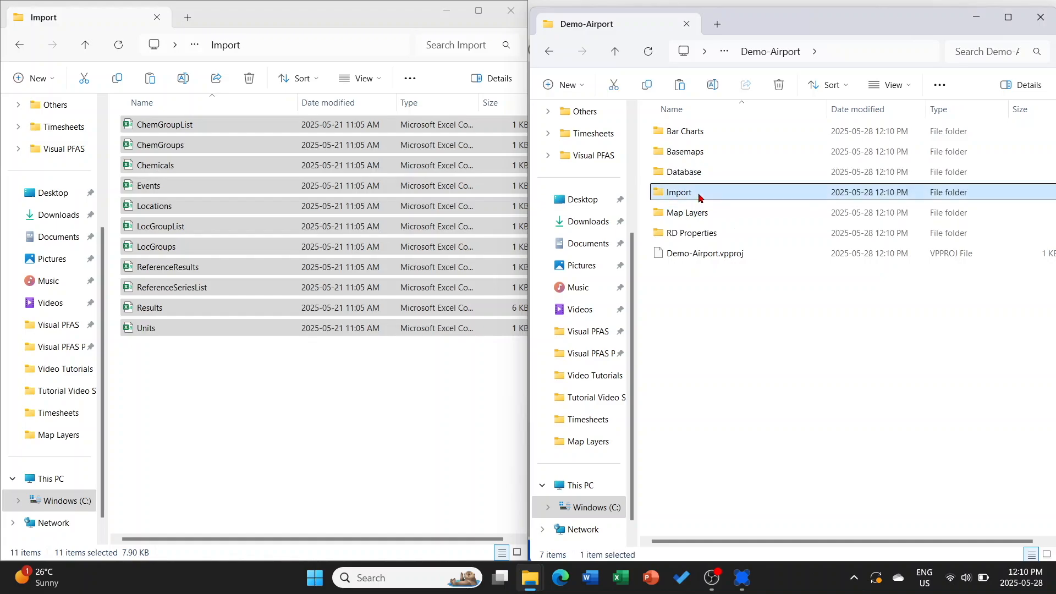
double_click(699, 194)
key(ctrl+v)
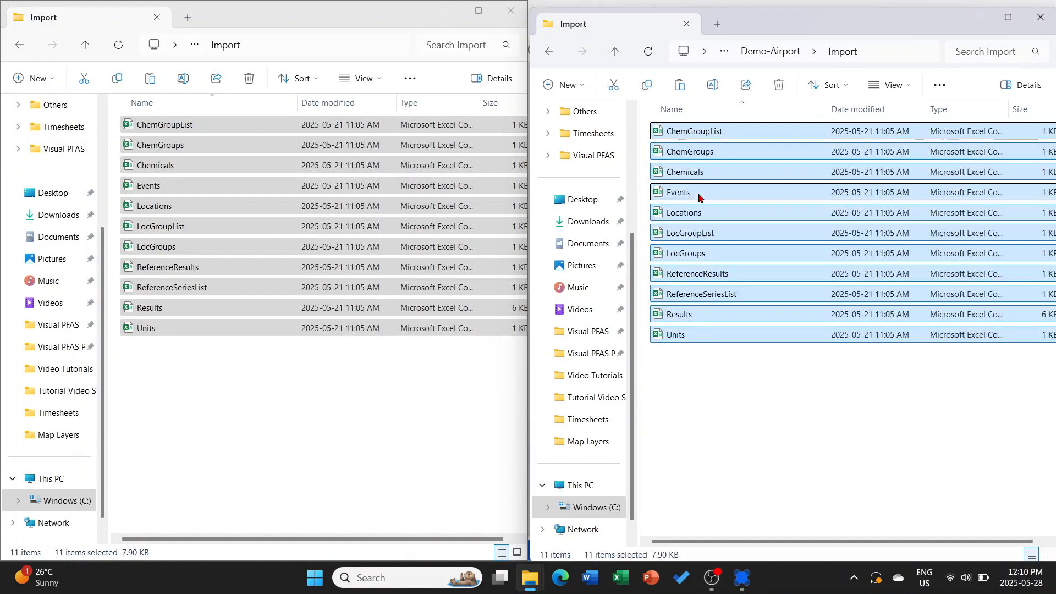
Copy all DXF files from the package's Map Layers folder into the project's Map Layers folder, and close both File Explorer windows
click(615, 51)
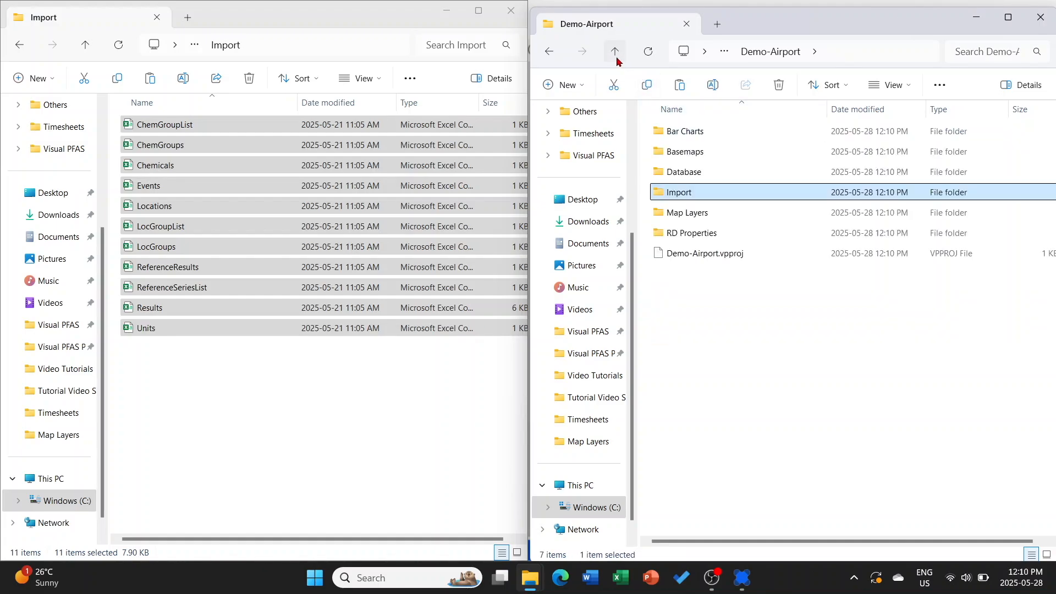
double_click(701, 214)
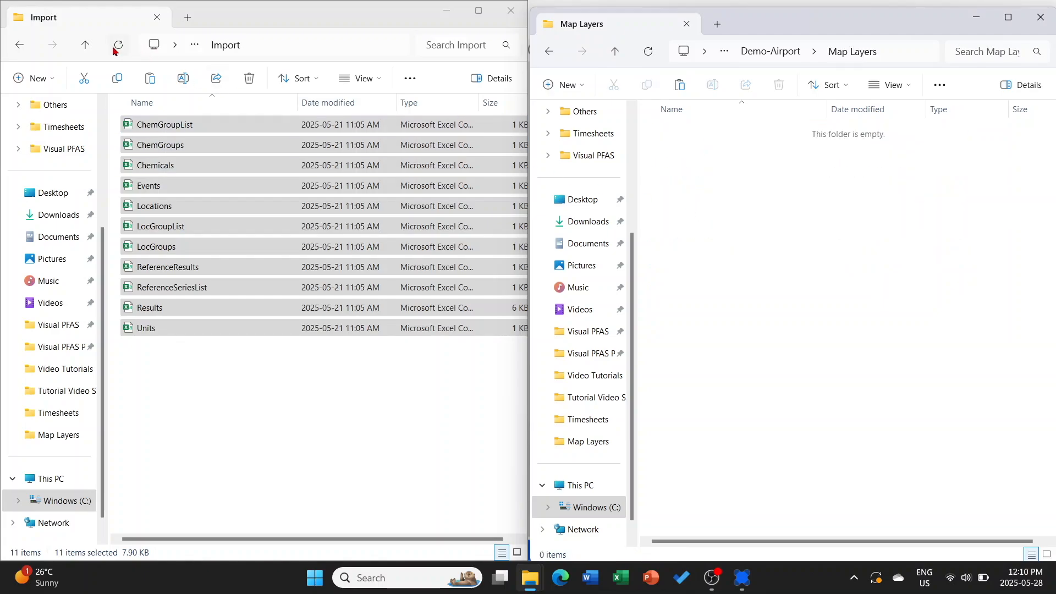
click(85, 44)
double_click(171, 146)
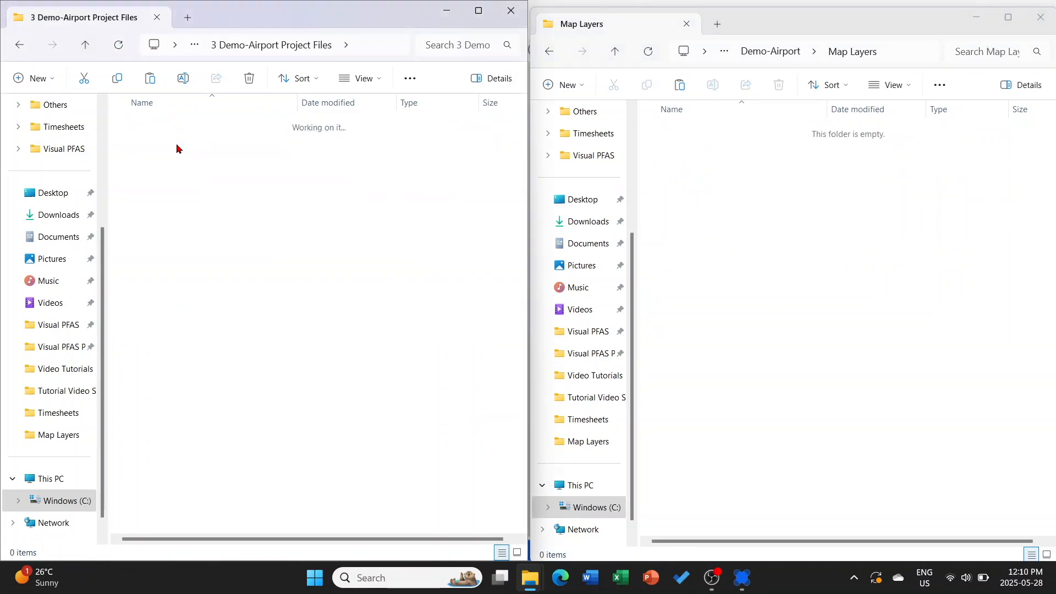
key(ctrl+a)
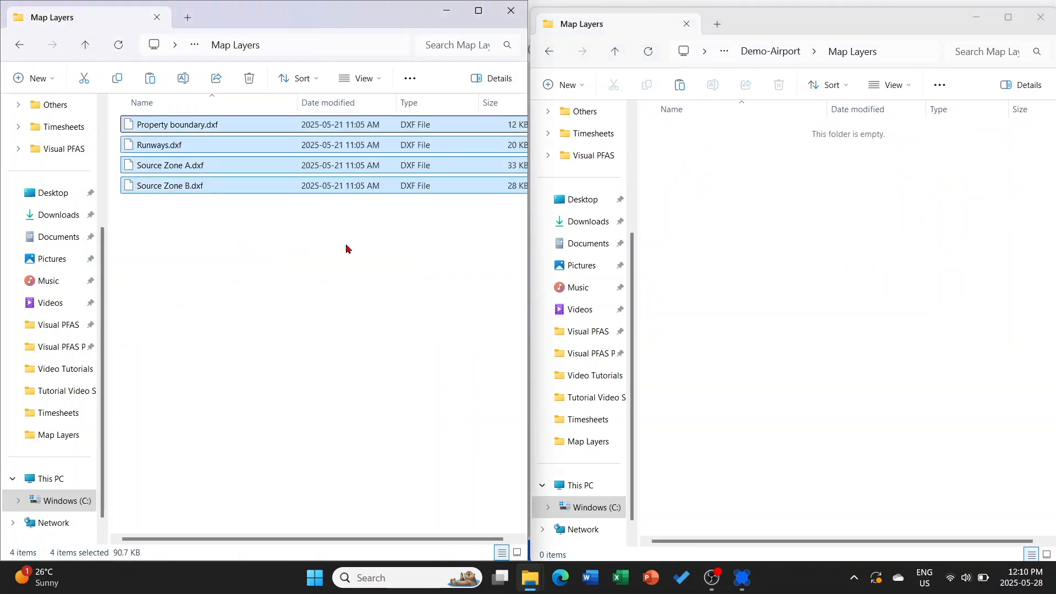
click(745, 231)
key(ctrl+v)
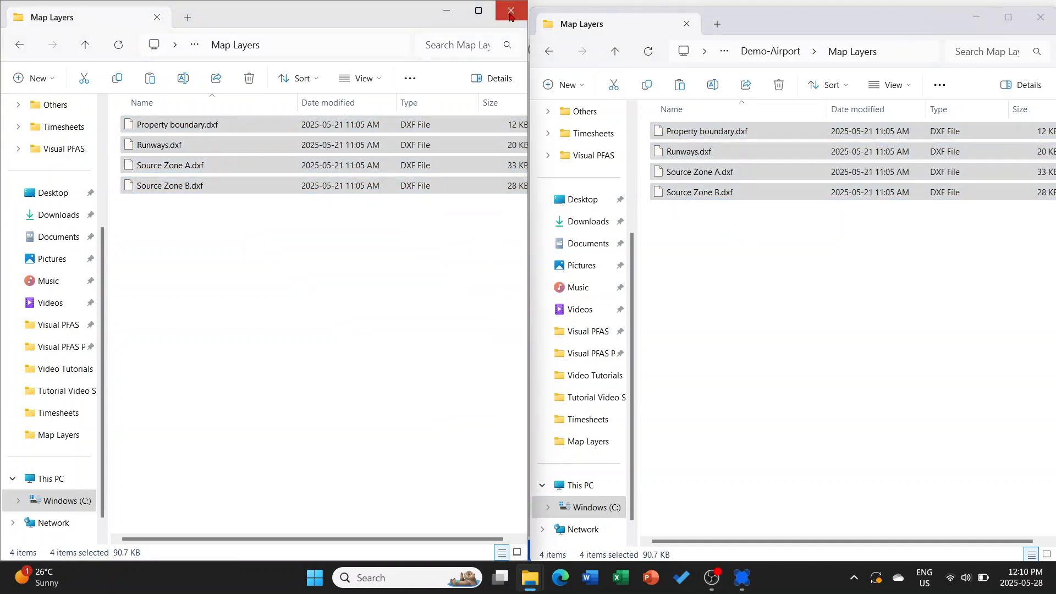
click(511, 12)
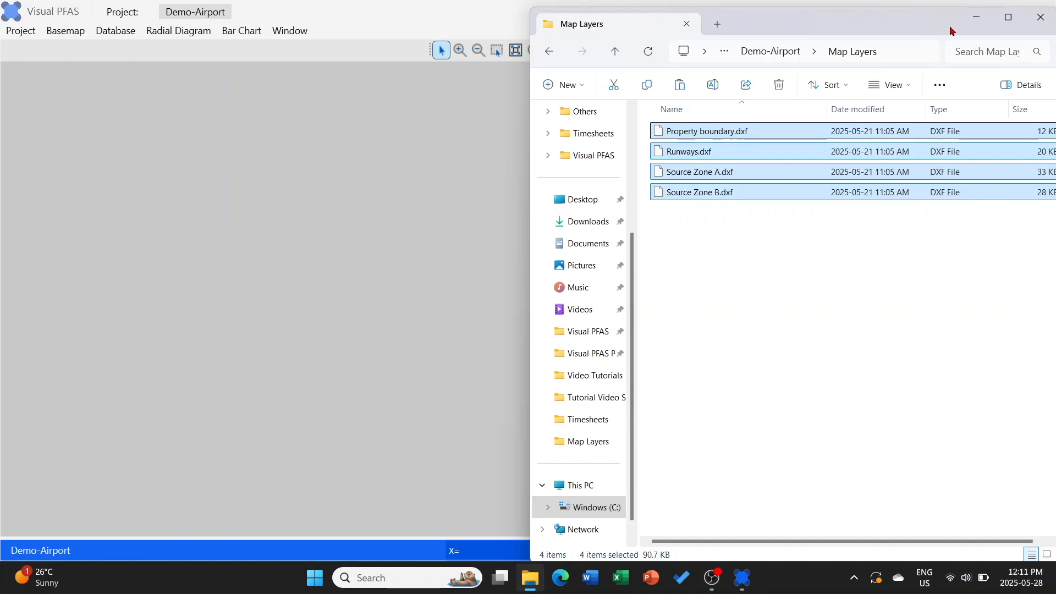
click(1028, 18)
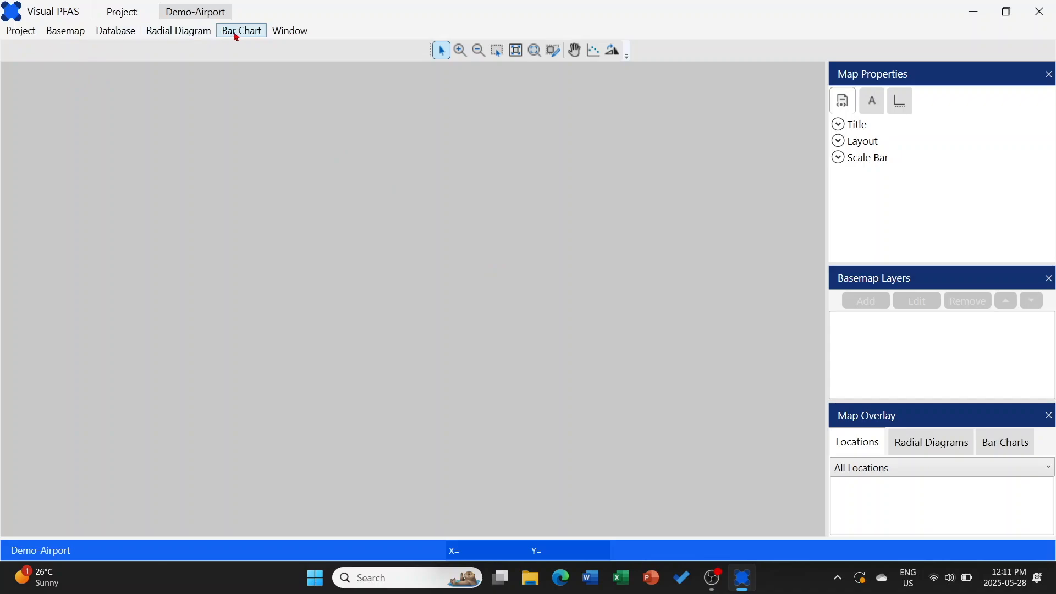
Open the database import options in Visual PFAS and set the import type to Individual Files
click(115, 39)
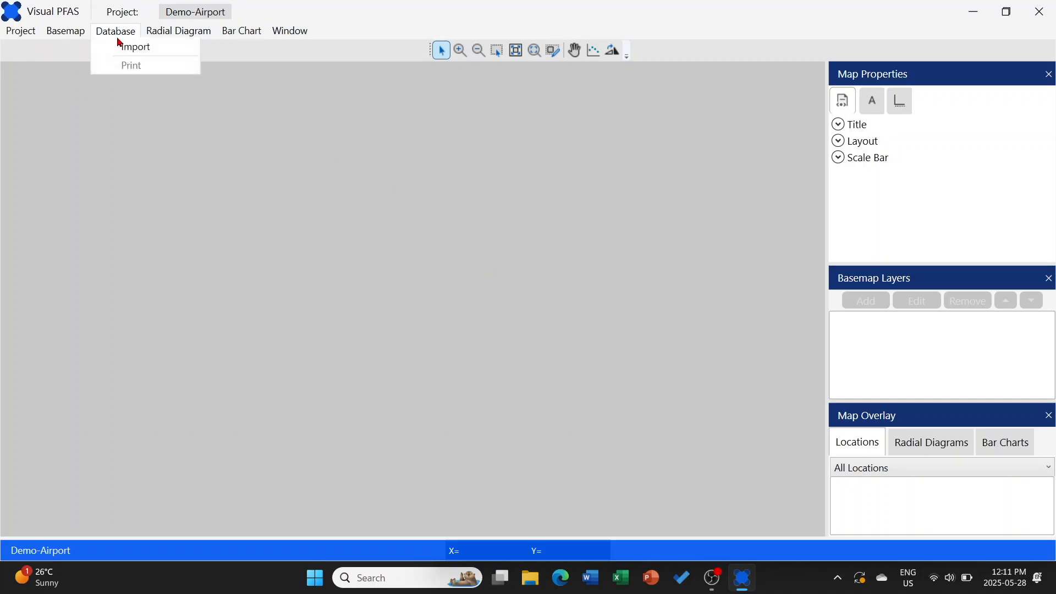
click(150, 47)
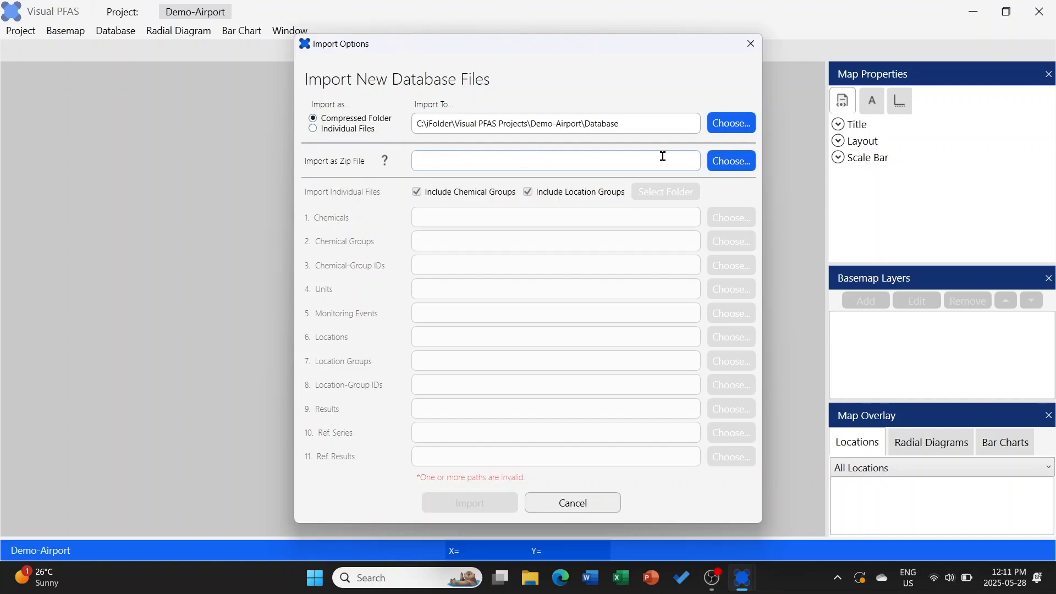
click(747, 167)
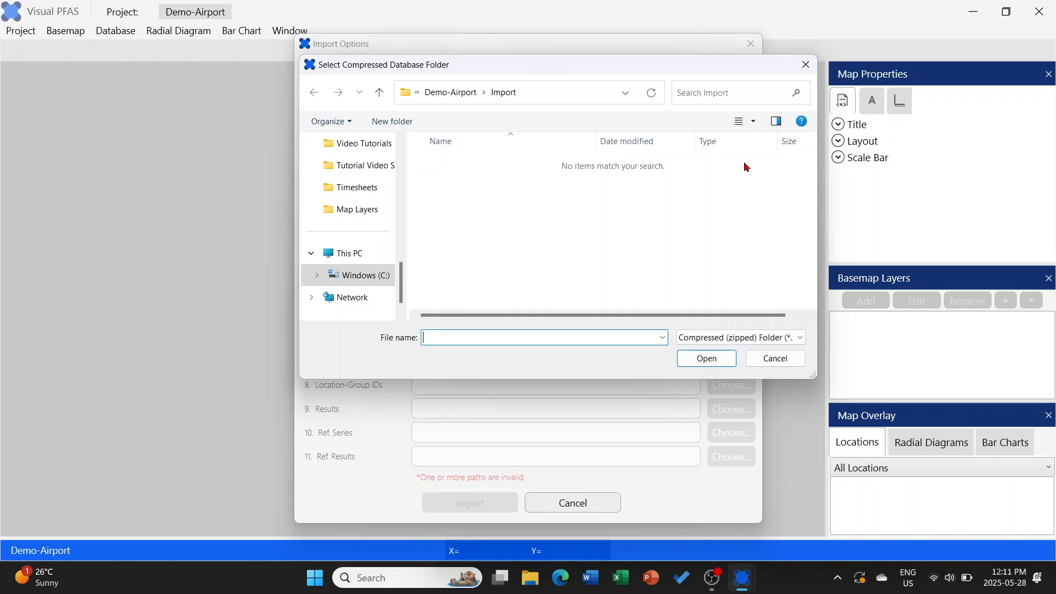
click(760, 360)
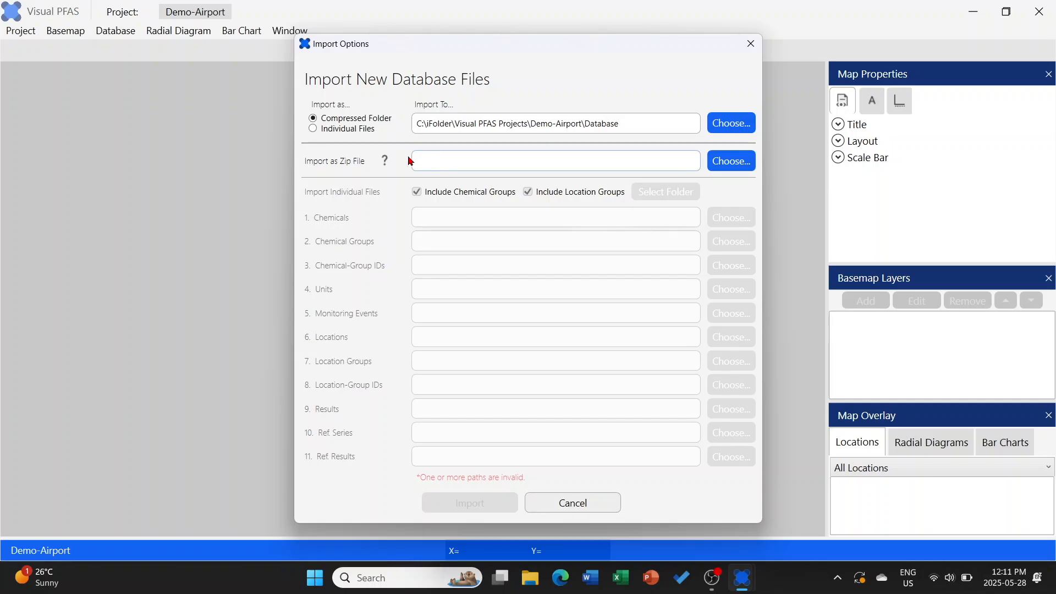
click(313, 129)
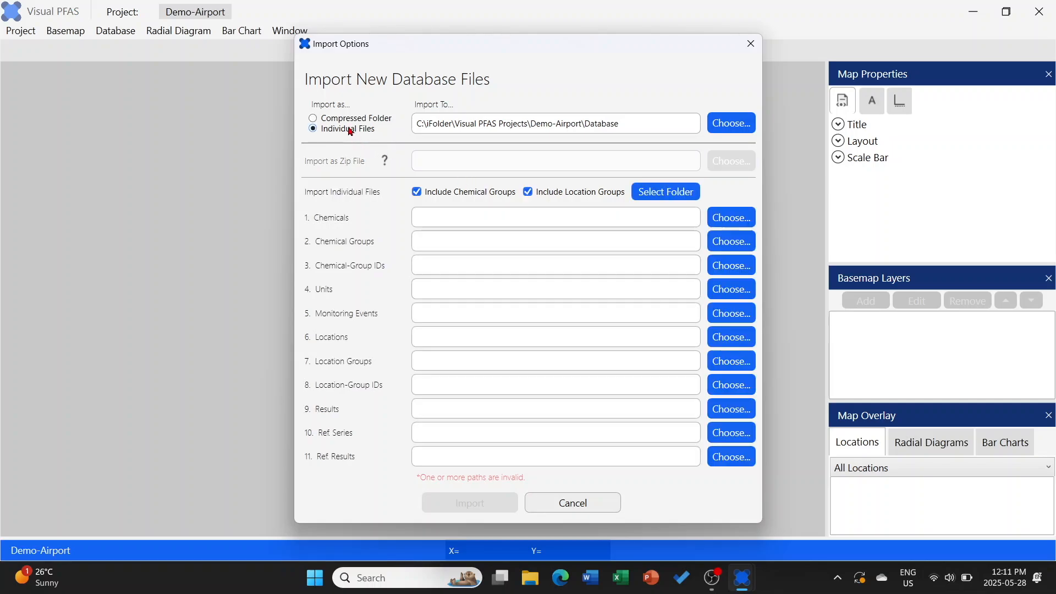
Select the Demo-Airport project's Import folder as the source for all the individual database files
click(656, 198)
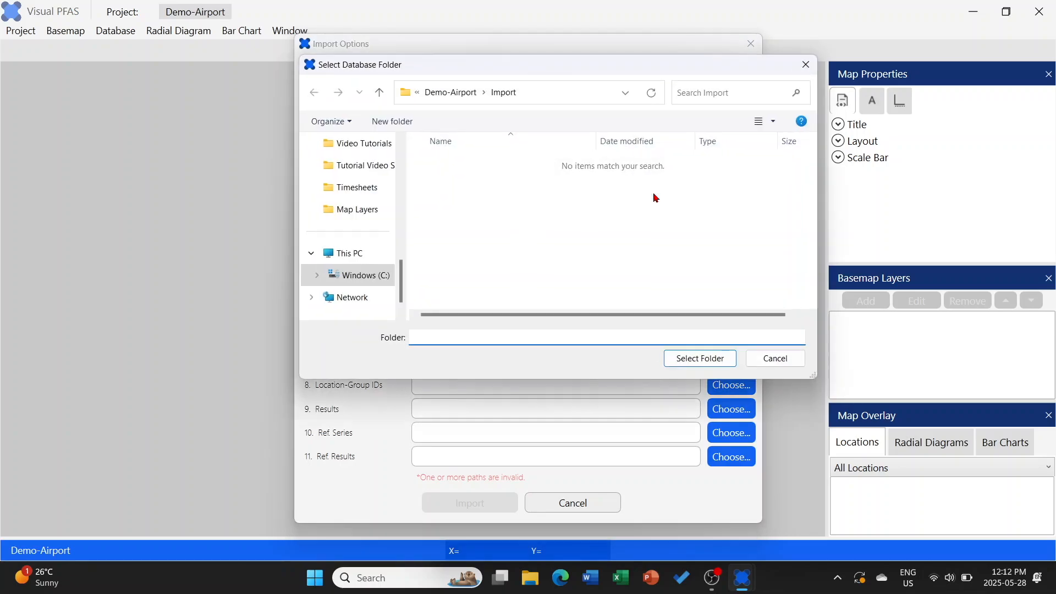
click(452, 96)
click(481, 95)
double_click(466, 168)
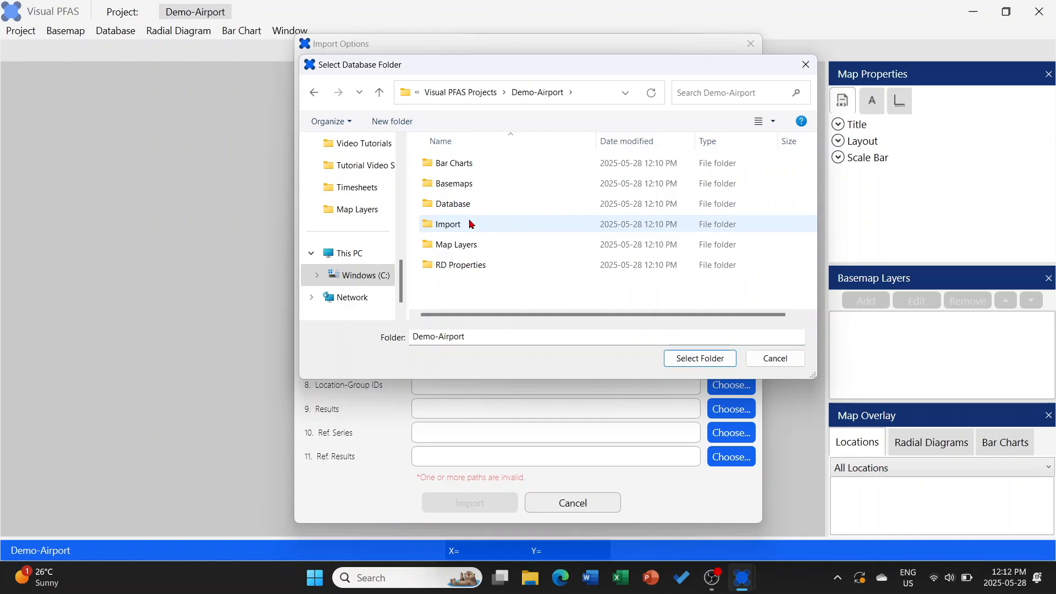
double_click(472, 224)
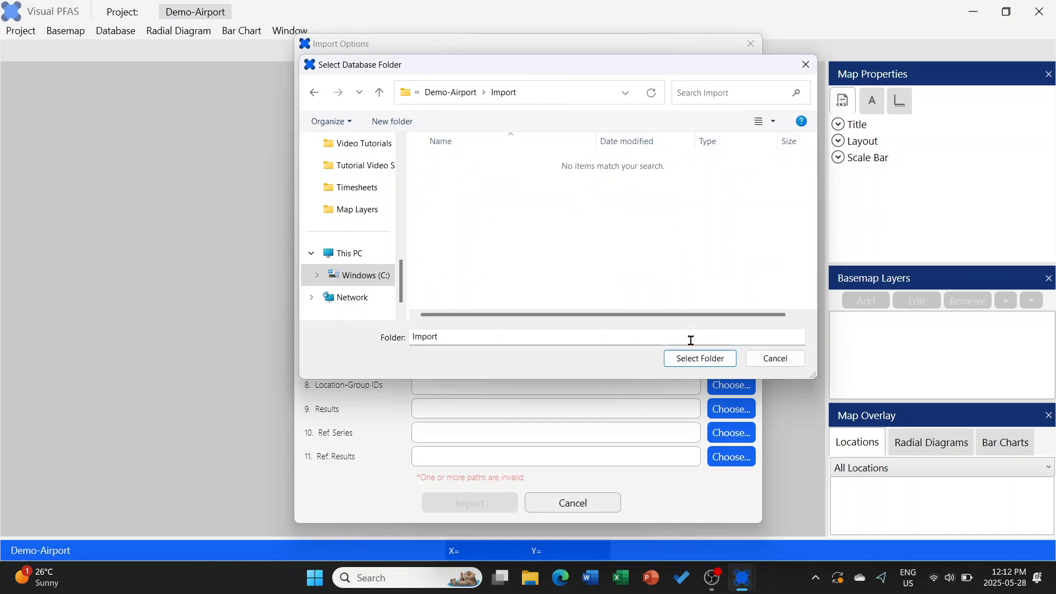
click(698, 368)
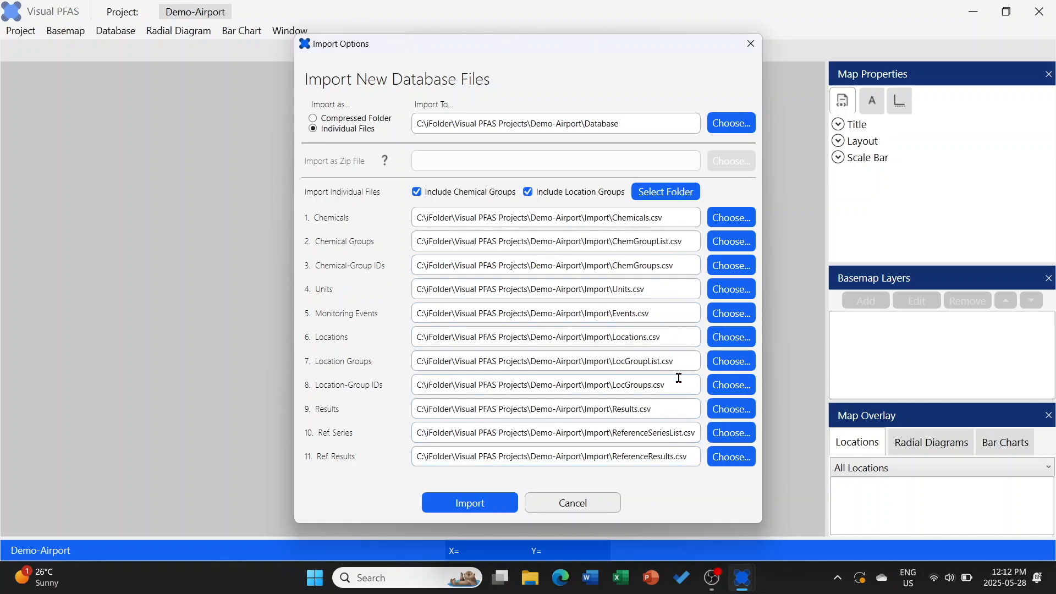
click(728, 219)
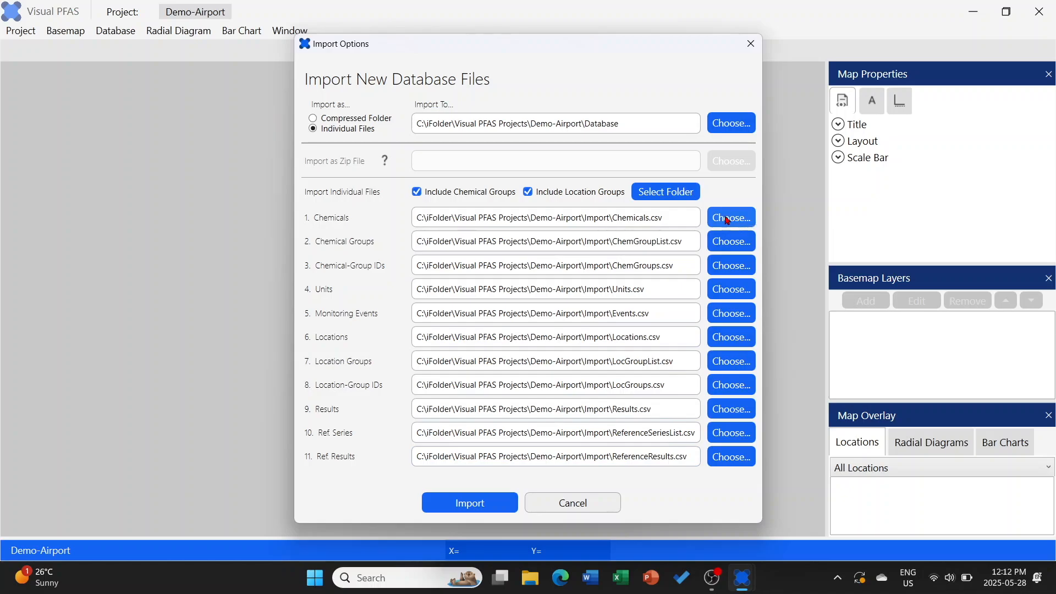
scroll(660, 198, down, 1)
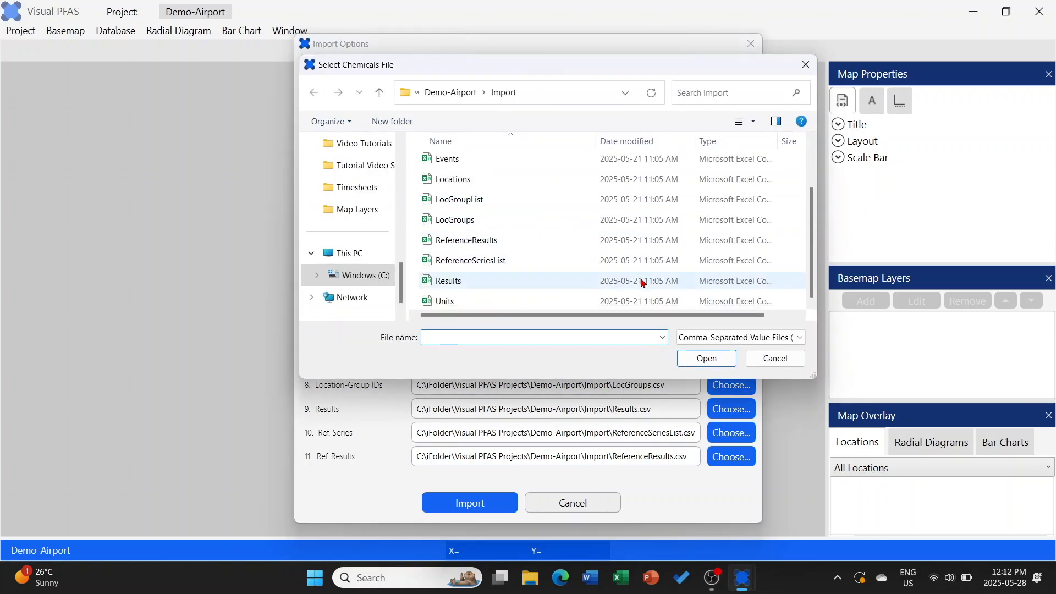
click(764, 359)
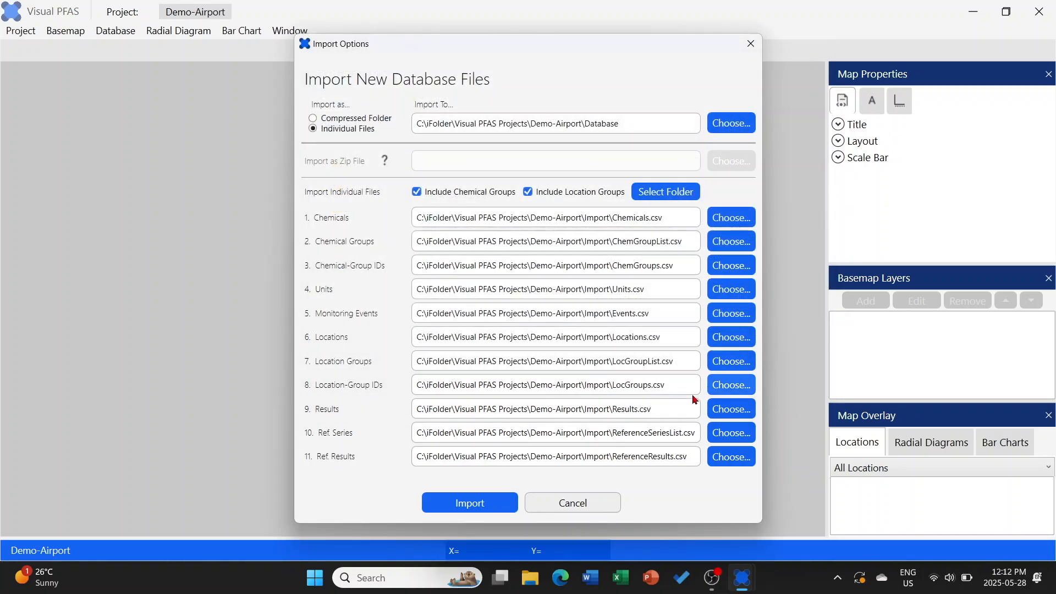
Import the selected database files into the project and look through the list of all locations in the map overlay
click(502, 501)
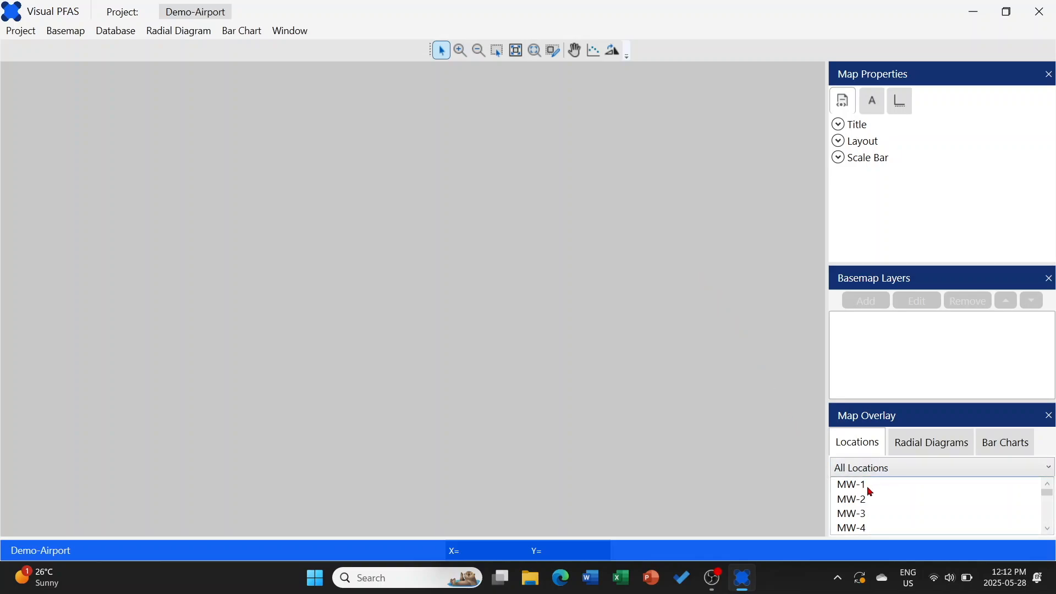
scroll(871, 491, down, 1)
scroll(870, 492, down, 2)
scroll(872, 498, up, 2)
scroll(869, 502, down, 2)
scroll(869, 502, up, 3)
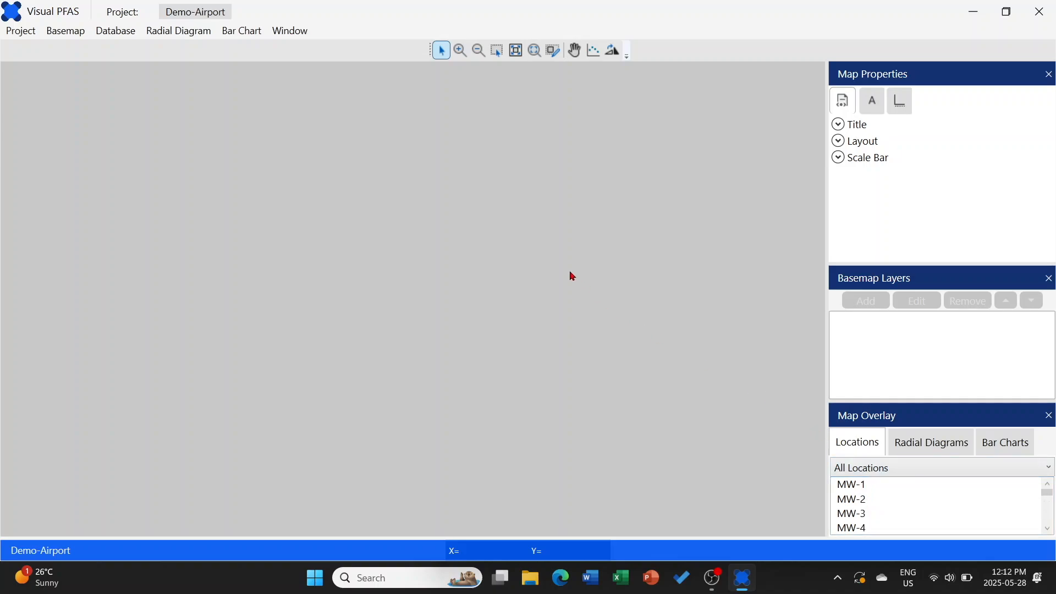